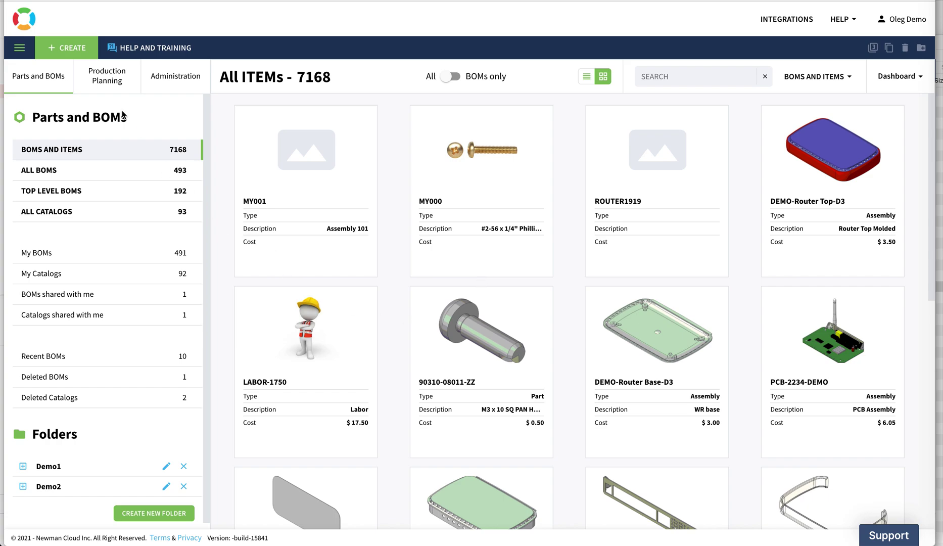
Step: Open the Public property table under Administration's Property Tables
left_click(172, 84)
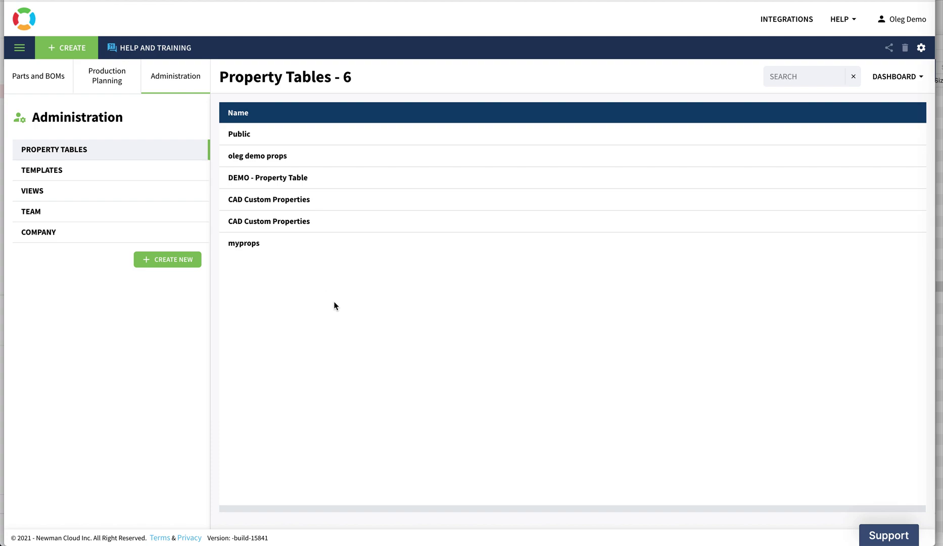
left_click_drag(230, 134, 242, 134)
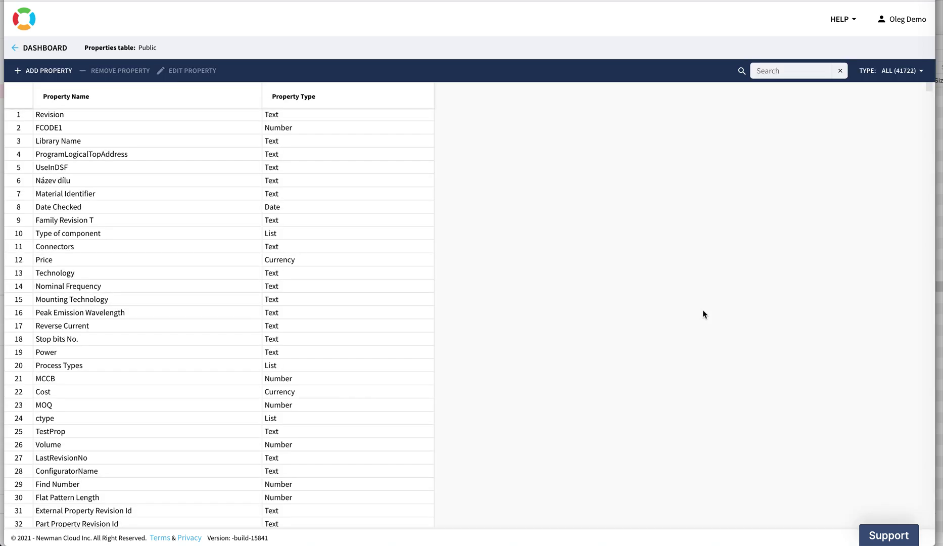
Step: Search the Public table for 'Description' properties, then return to the Parts and BOMs dashboard
left_click(784, 64)
type("Description")
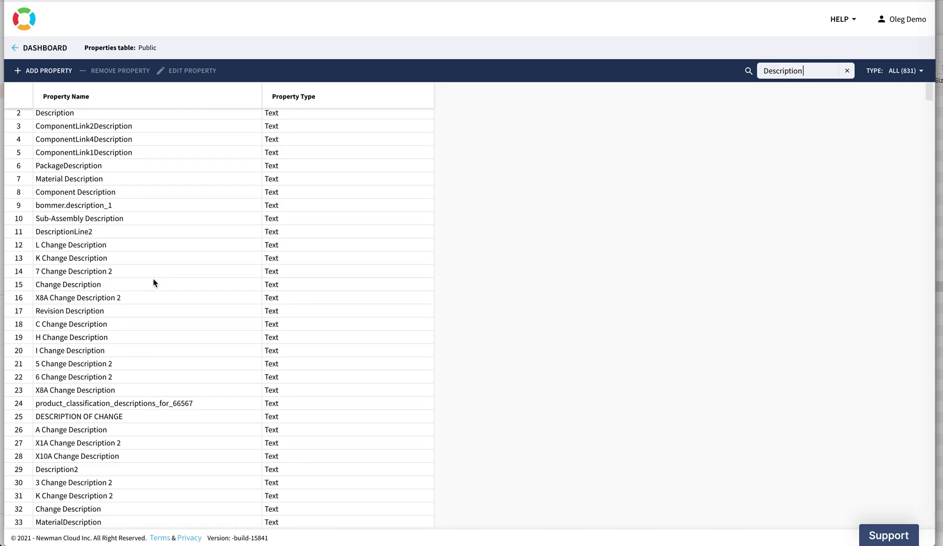
scroll(153, 279, "down", 1)
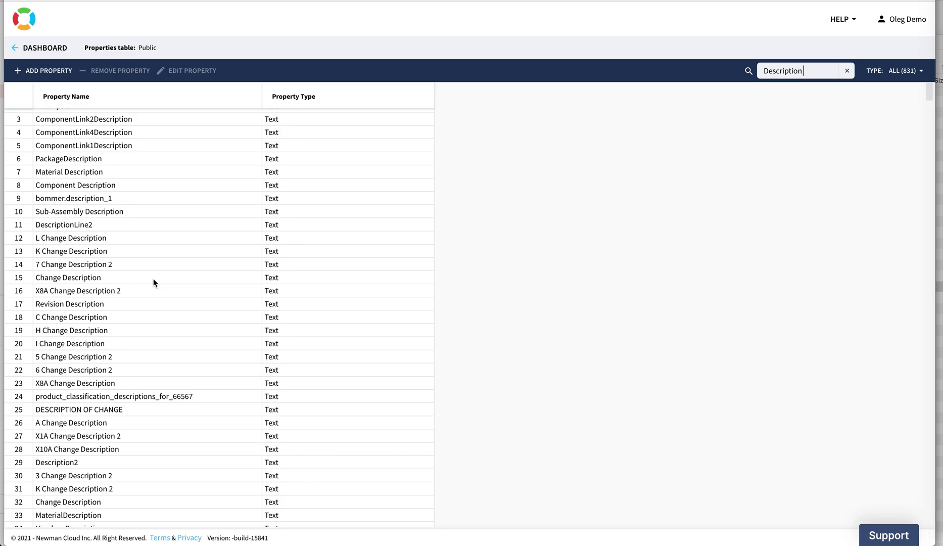
scroll(154, 278, "down", 8)
scroll(380, 194, "up", 10)
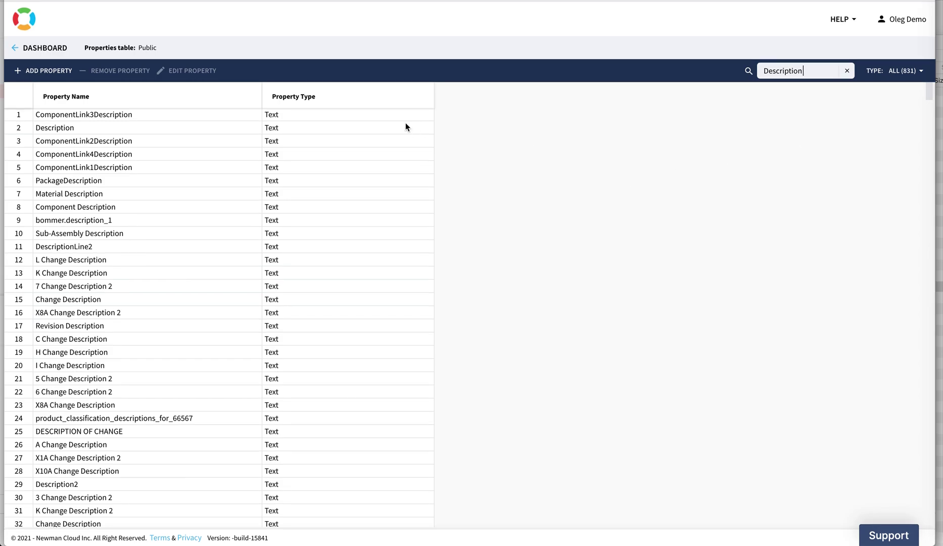
left_click(20, 48)
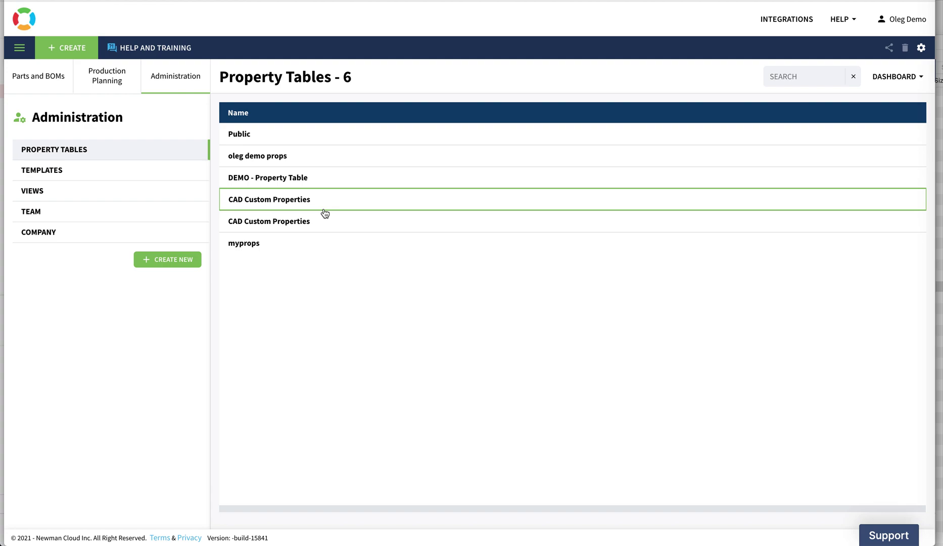
left_click(53, 80)
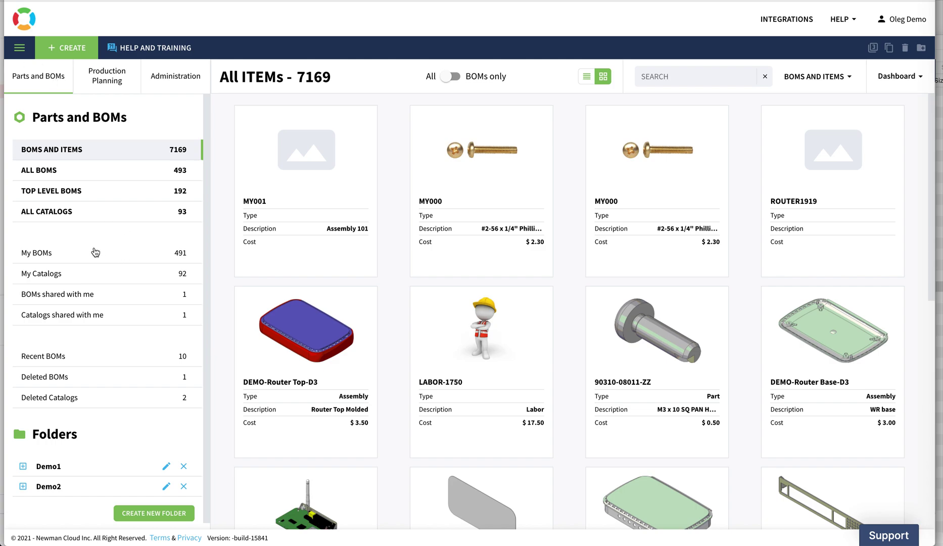
Step: Start a new catalog named 'Special Items' and bring up its Part Number Setup
left_click(65, 58)
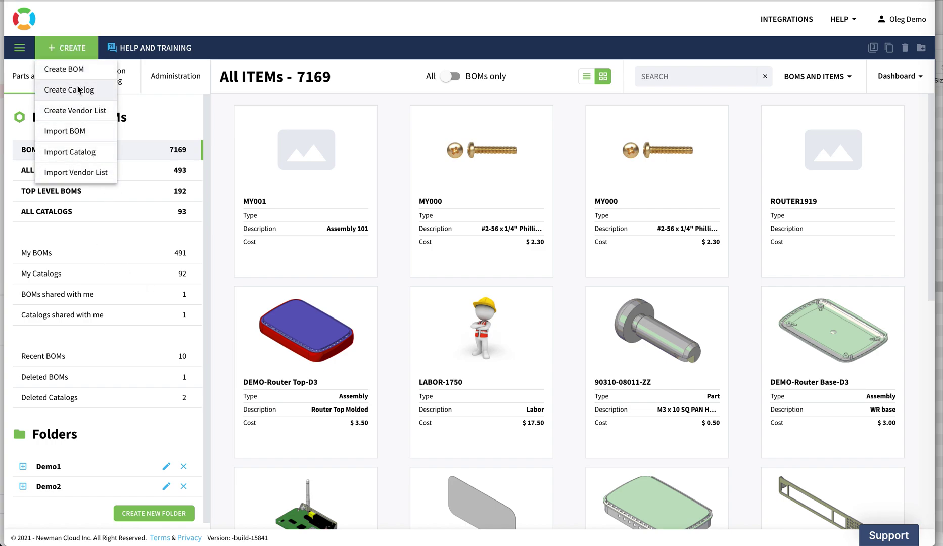
left_click(78, 90)
left_click(381, 95)
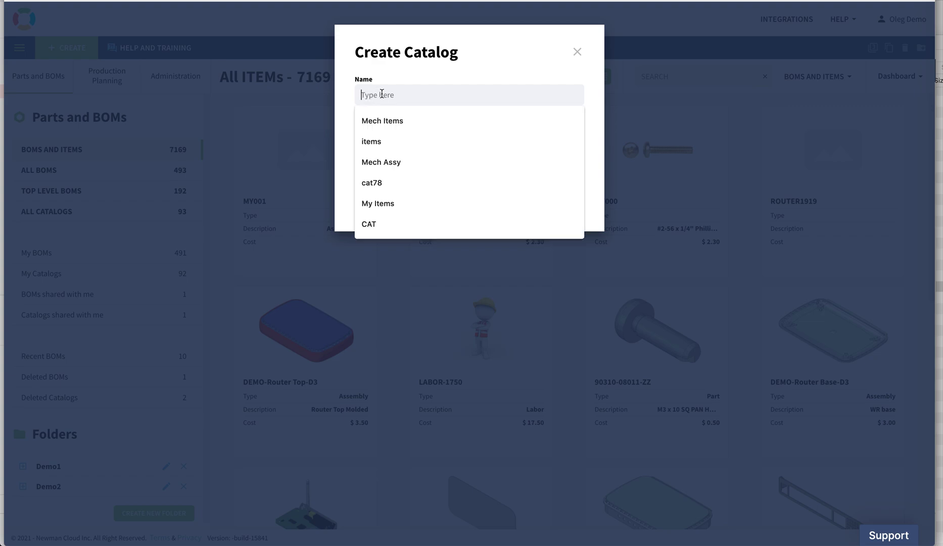
type("Speci")
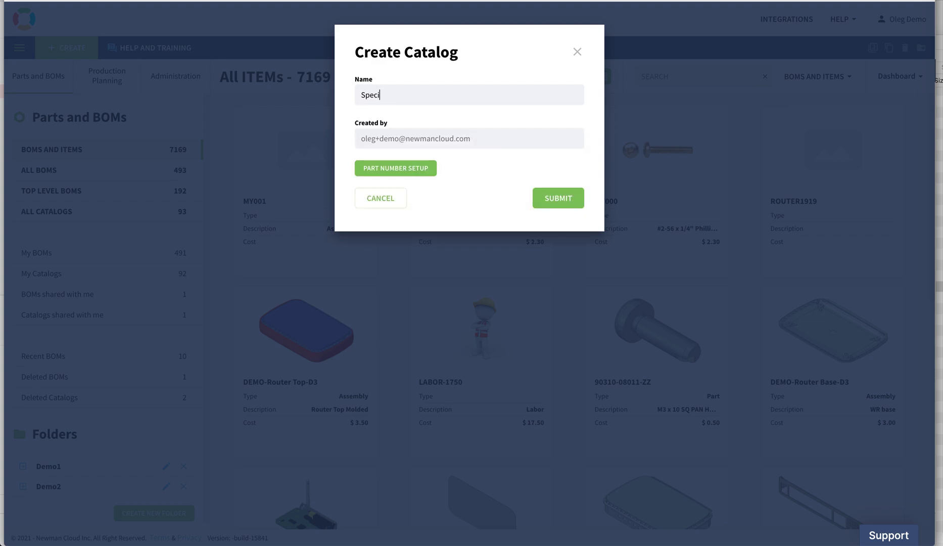
type("al Items")
left_click(400, 169)
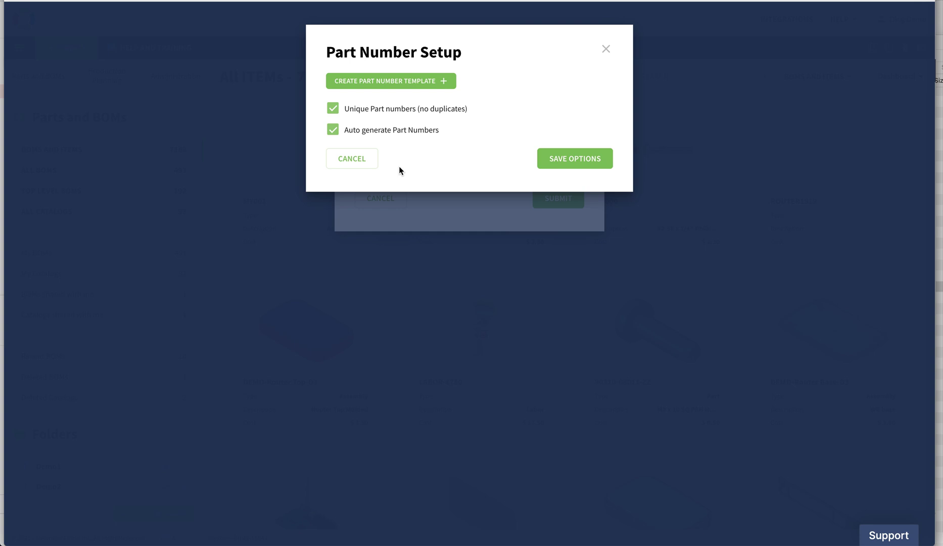
Step: Create a part number template with prefix SC and a range starting at 000
left_click(398, 81)
left_click(343, 109)
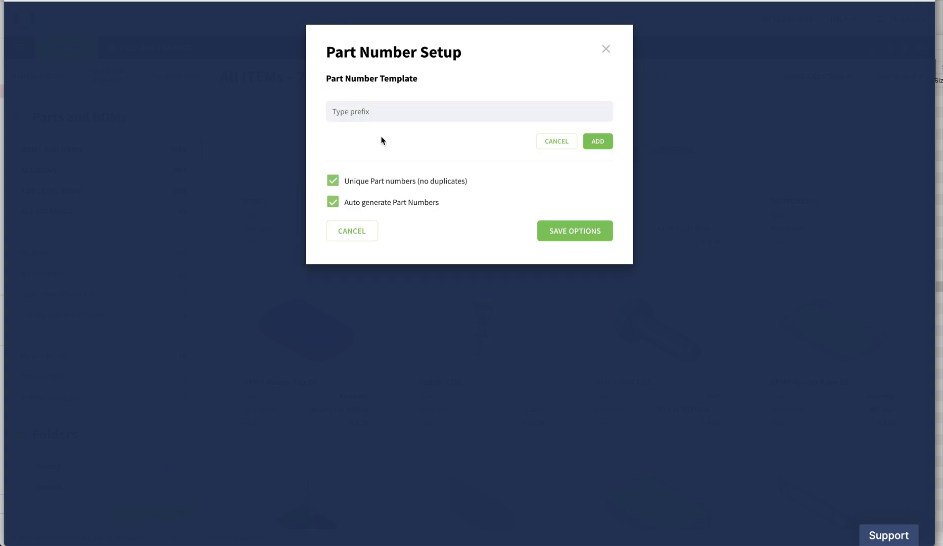
type("sc")
left_click(587, 142)
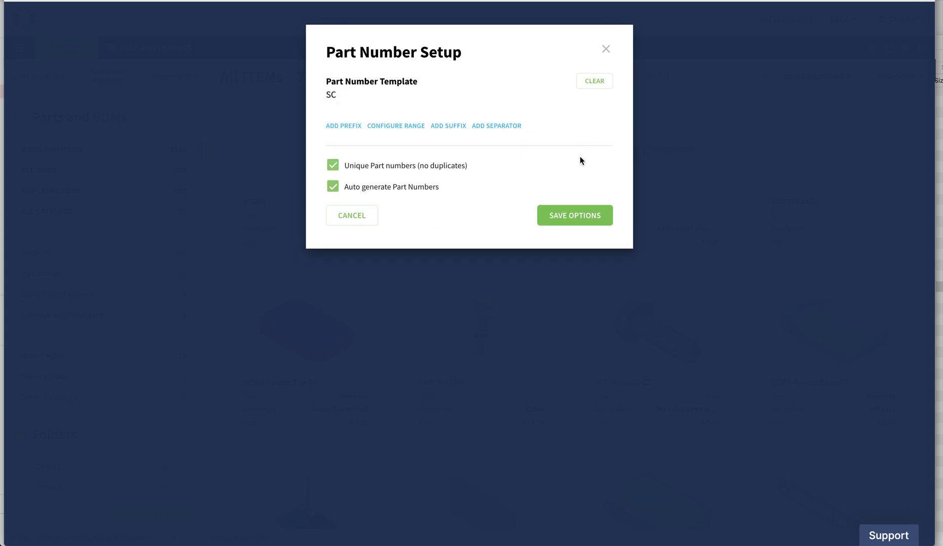
left_click(391, 127)
left_click(372, 130)
type("000")
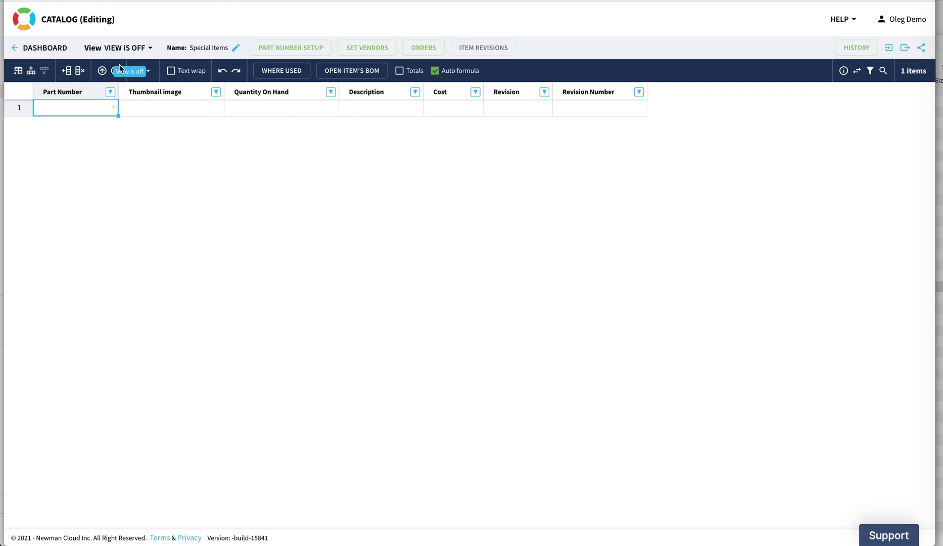
Step: Add a Supplier Name property column to the catalog
left_click(66, 70)
left_click(332, 97)
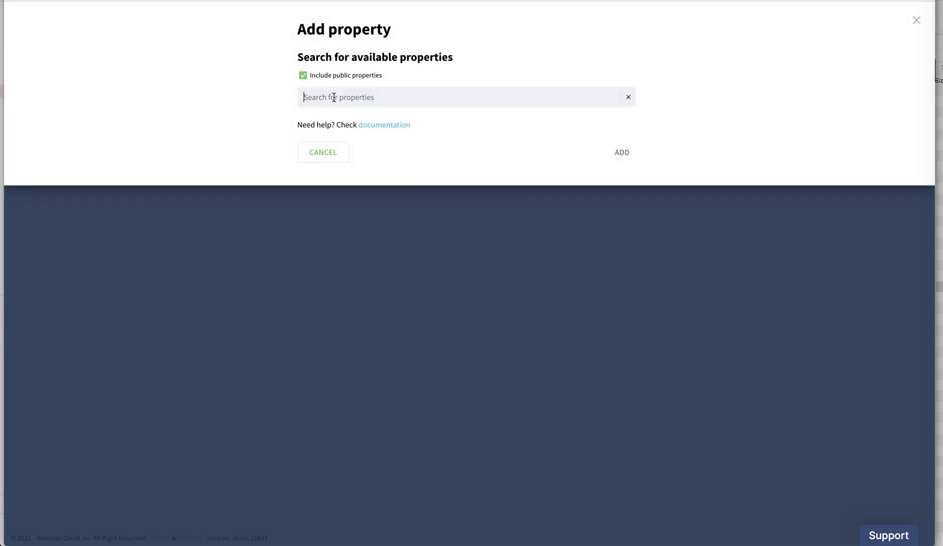
type("Supply")
key("BackSpace")
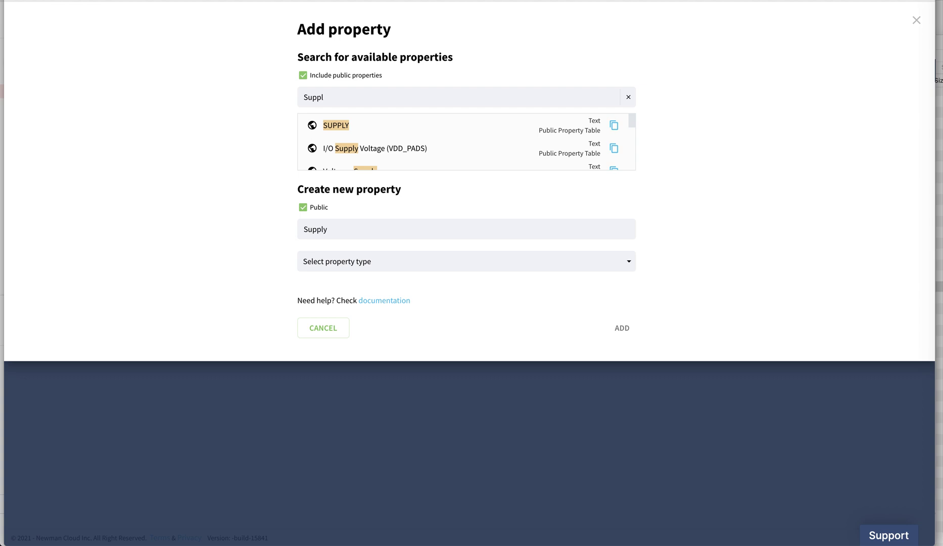
type("ier Name")
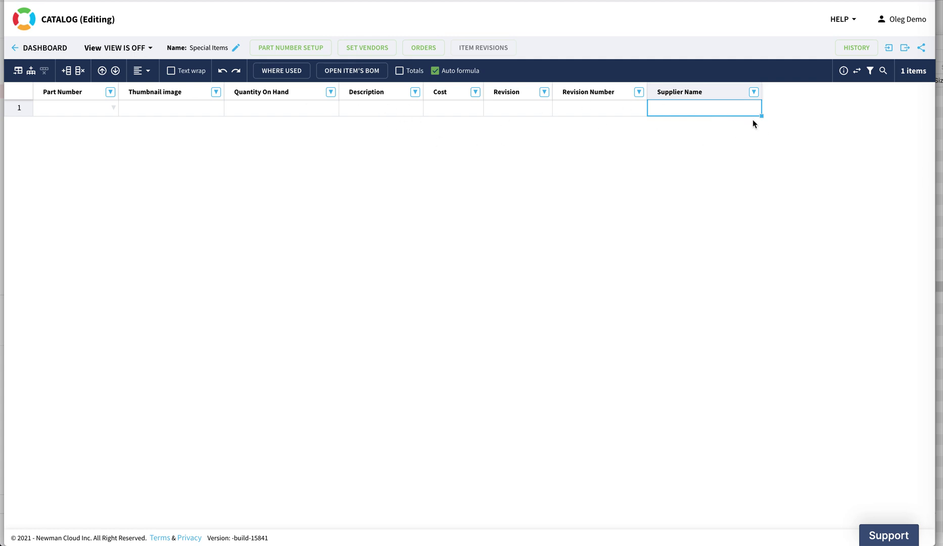
Step: Add the existing Supplier Part Number property as a catalog column
left_click(67, 70)
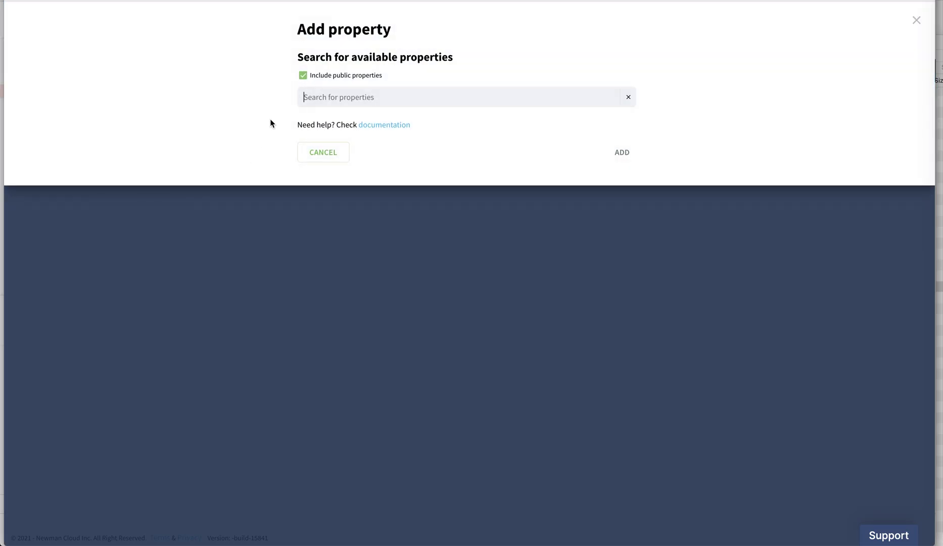
type("Supplier Part Number")
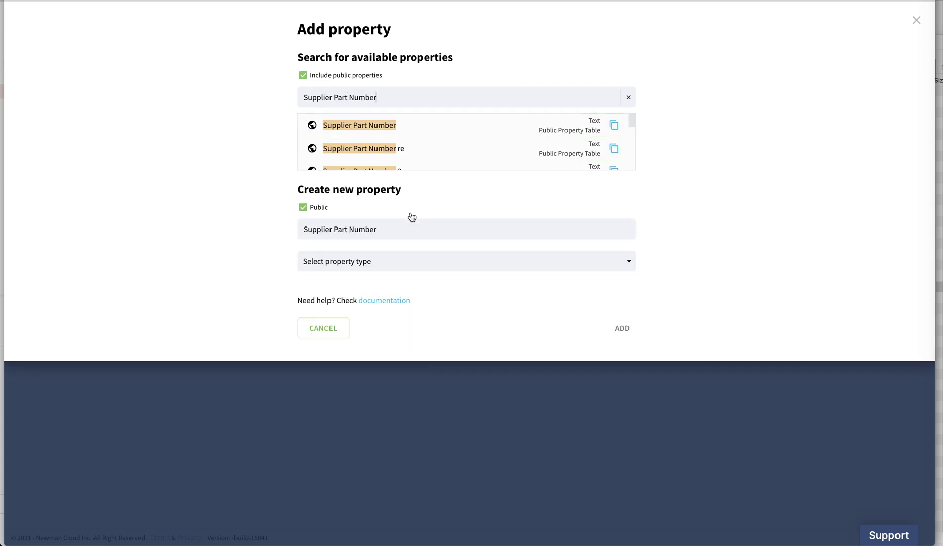
left_click(360, 124)
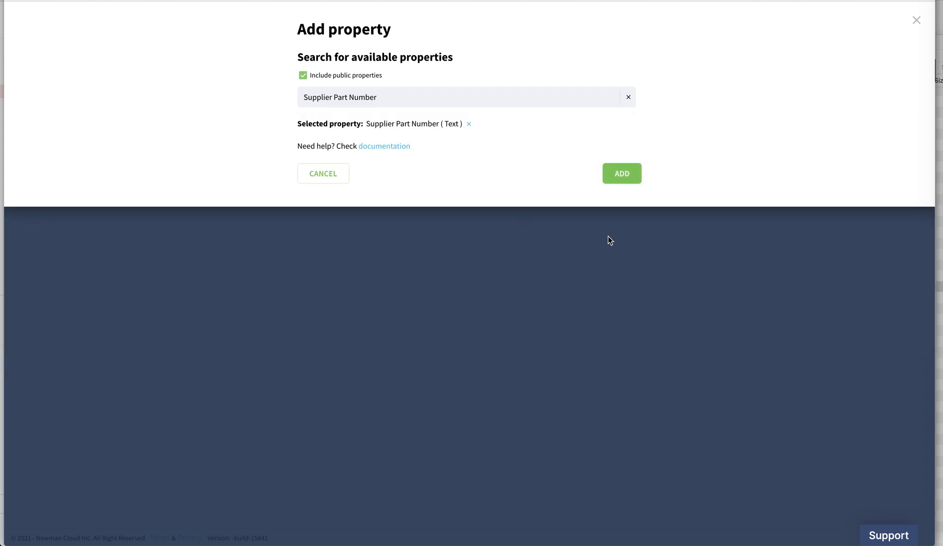
left_click(619, 176)
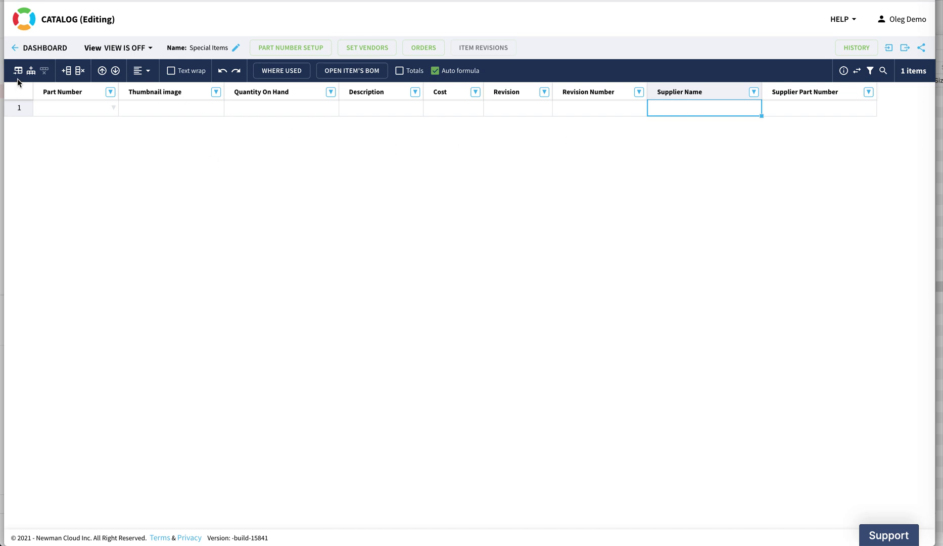
Step: Add a new item row, select SC000's Thumbnail image cell, and start a new browser tab
left_click(31, 71)
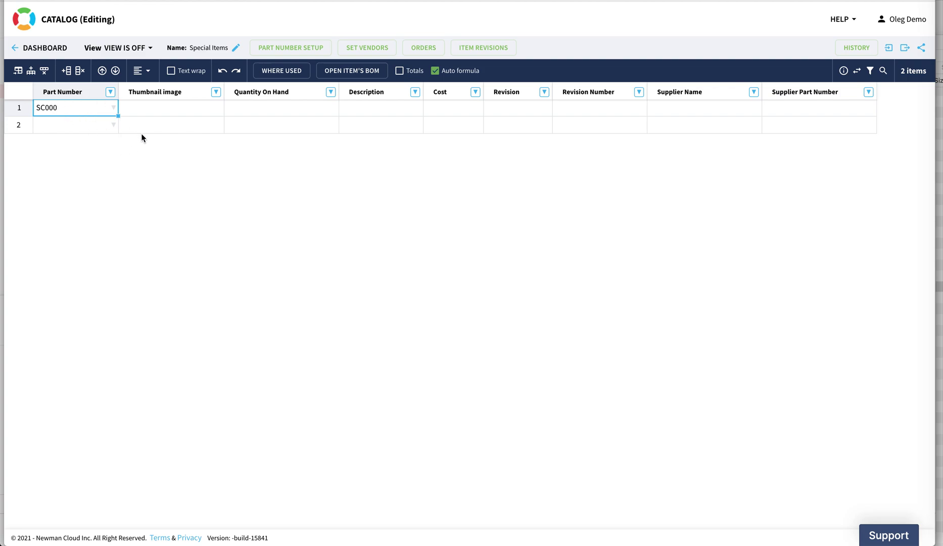
left_click(187, 111)
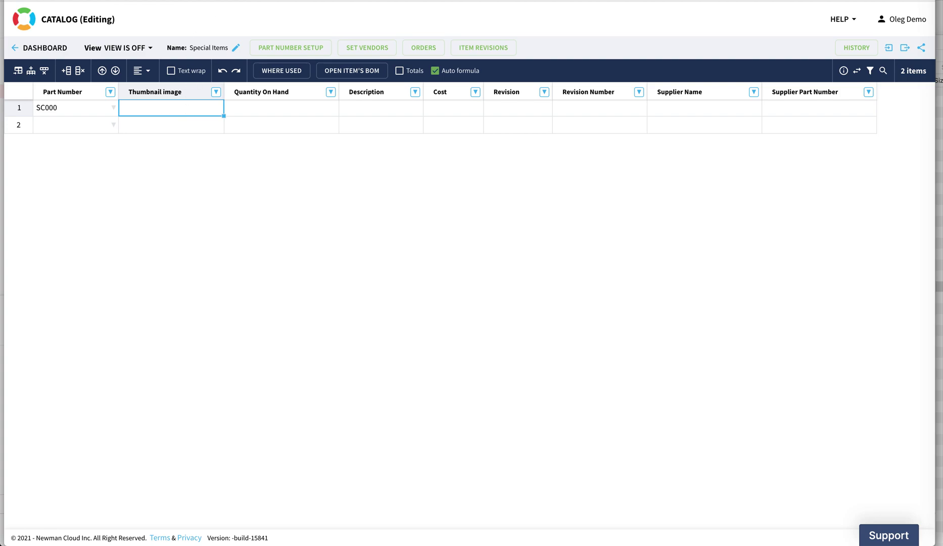
key("super+t")
Step: Go to fastenal.com and browse Fasteners > Anchors to the Caulk-In Anchors product
type("fac")
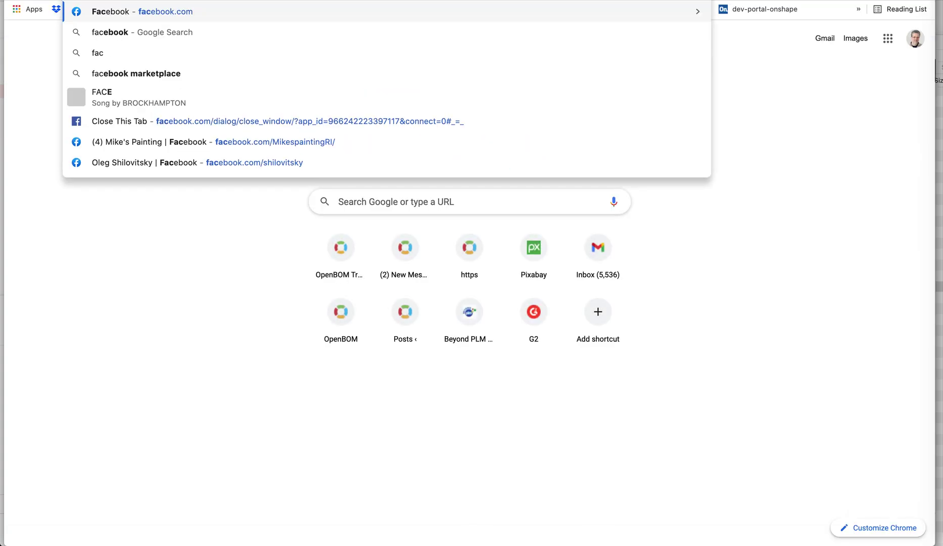
key("BackSpace")
type("s")
key("Escape")
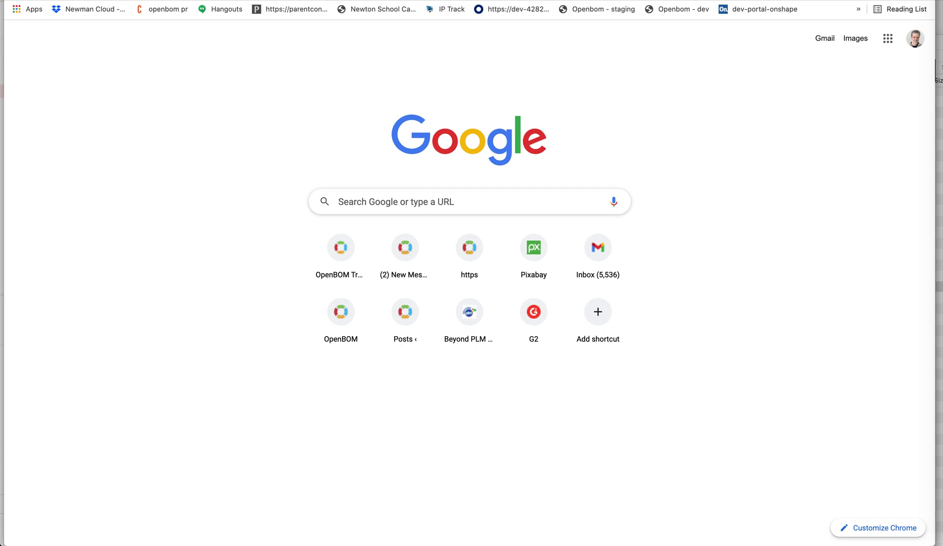
key("Return")
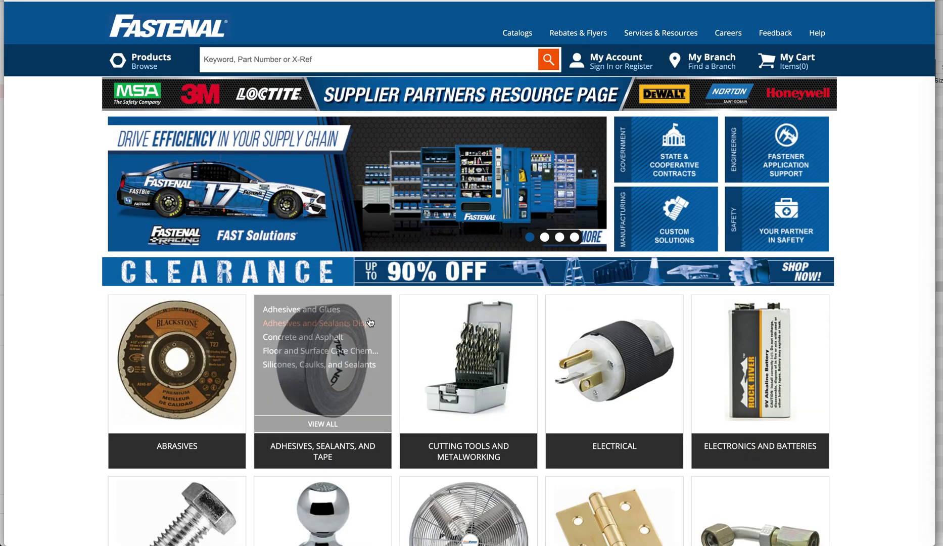
scroll(371, 322, "down", 4)
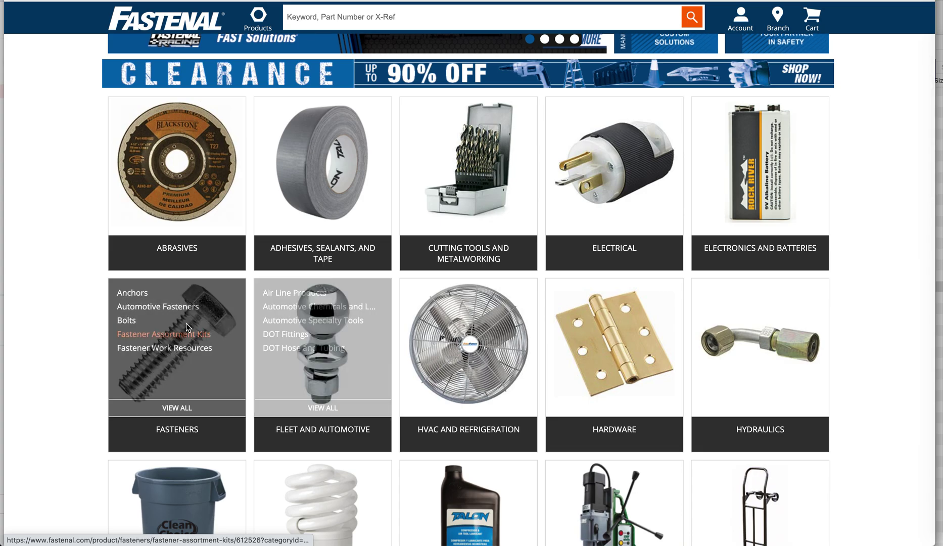
left_click(143, 296)
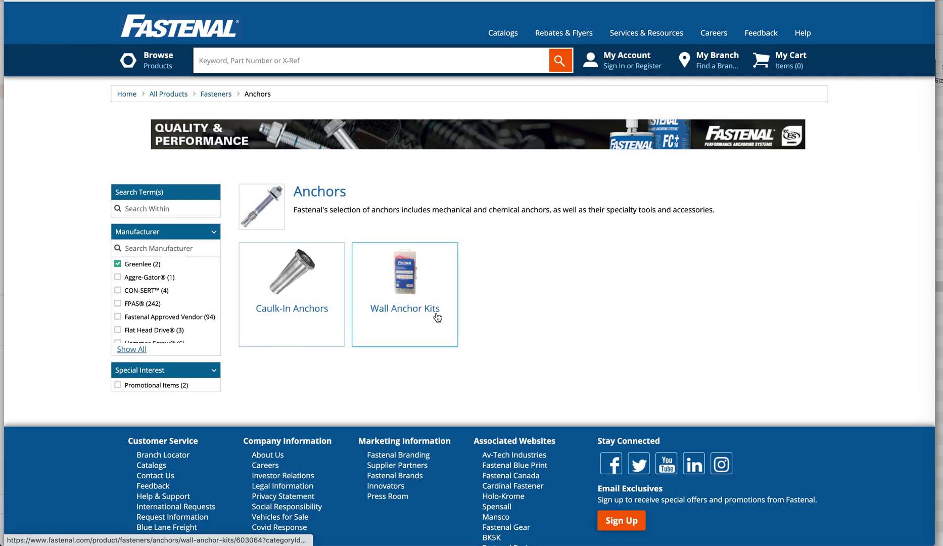
left_click(296, 273)
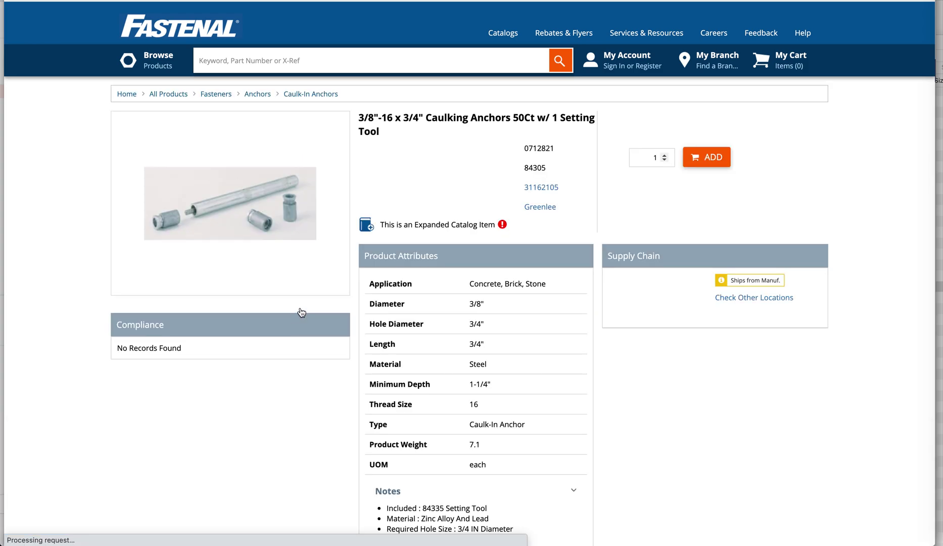
Step: Copy the caulking anchor product image and return to SC000's Thumbnail cell in the catalog
right_click(221, 205)
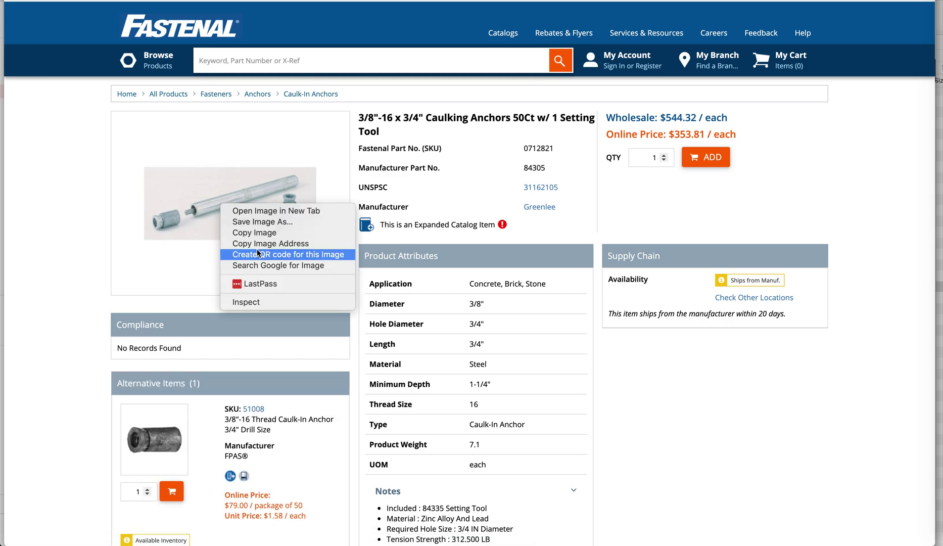
left_click(256, 233)
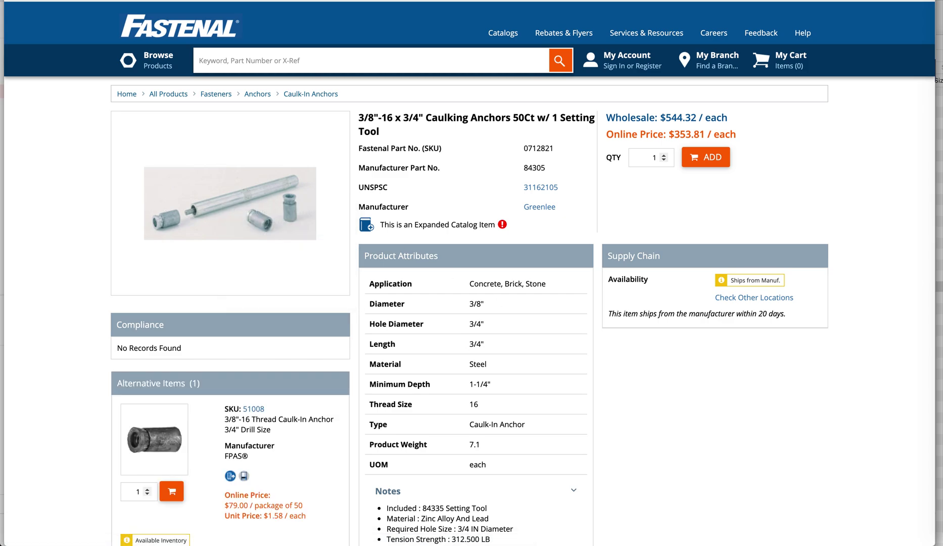
key("super+Tab")
right_click(168, 112)
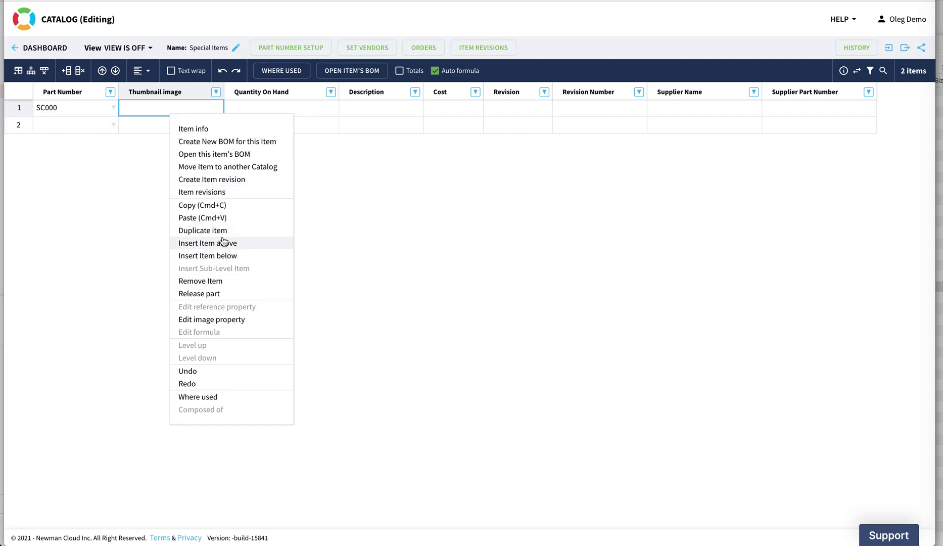
Step: Paste the anchor image into SC000's Thumbnail and set Quantity On Hand to 100
left_click(139, 111)
key("super+v")
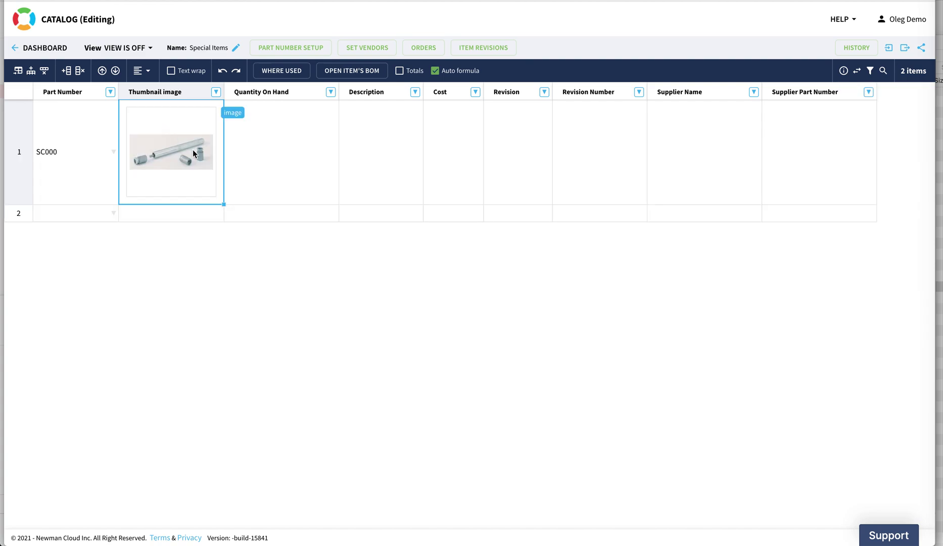
left_click(293, 141)
type("100")
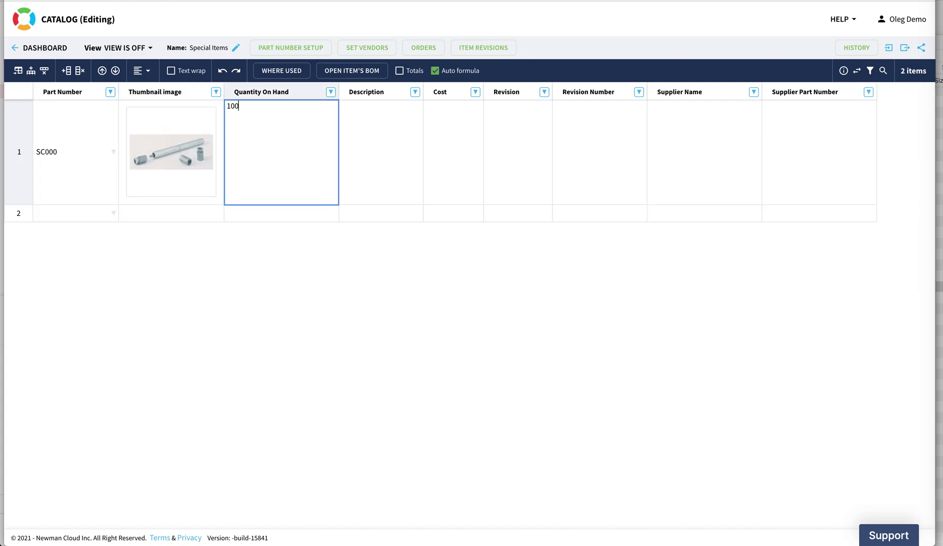
key("Return")
Step: Copy the Fastenal product title into SC000's Description
left_click(390, 176)
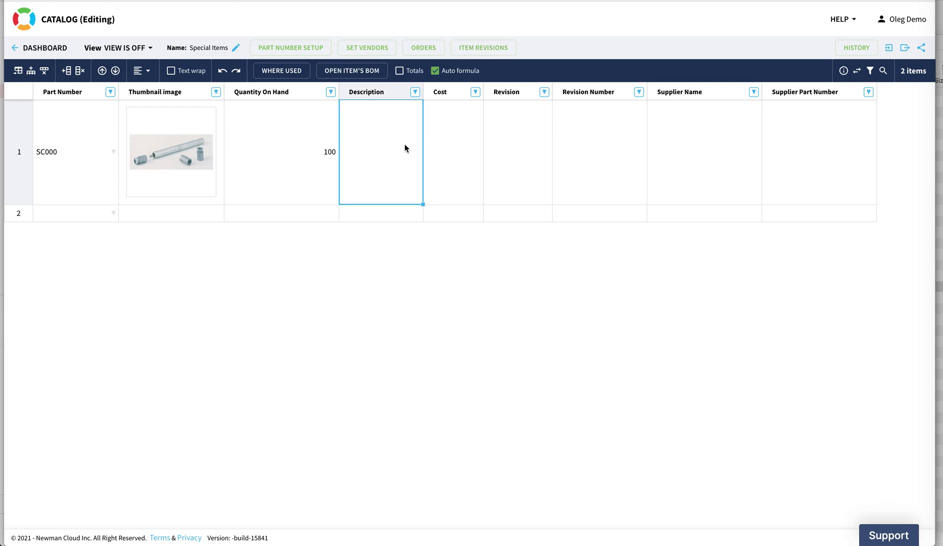
key("ctrl+Tab")
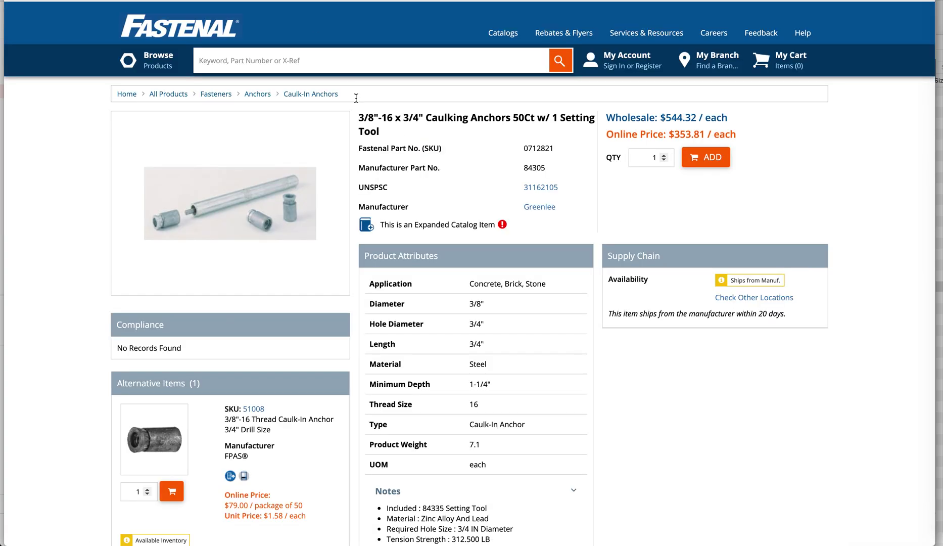
left_click_drag(359, 117, 377, 128)
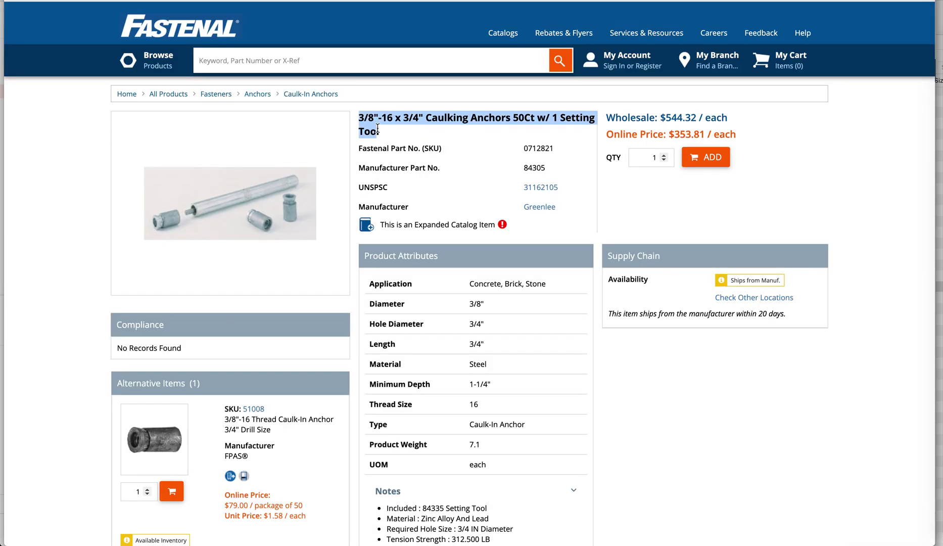
key("ctrl+c")
key("ctrl+shift+Tab")
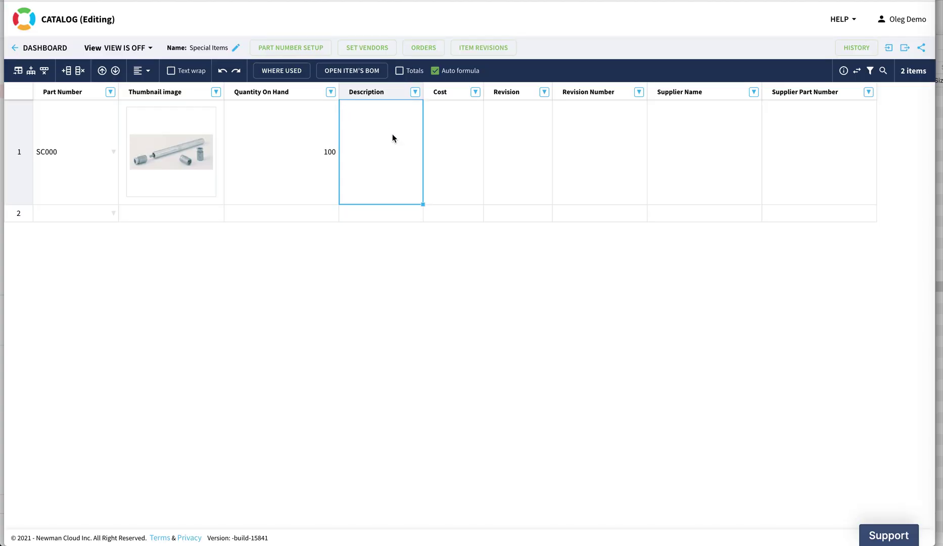
key("ctrl+v")
Step: Set SC000's Cost to $1.20
left_click(468, 166)
type("33")
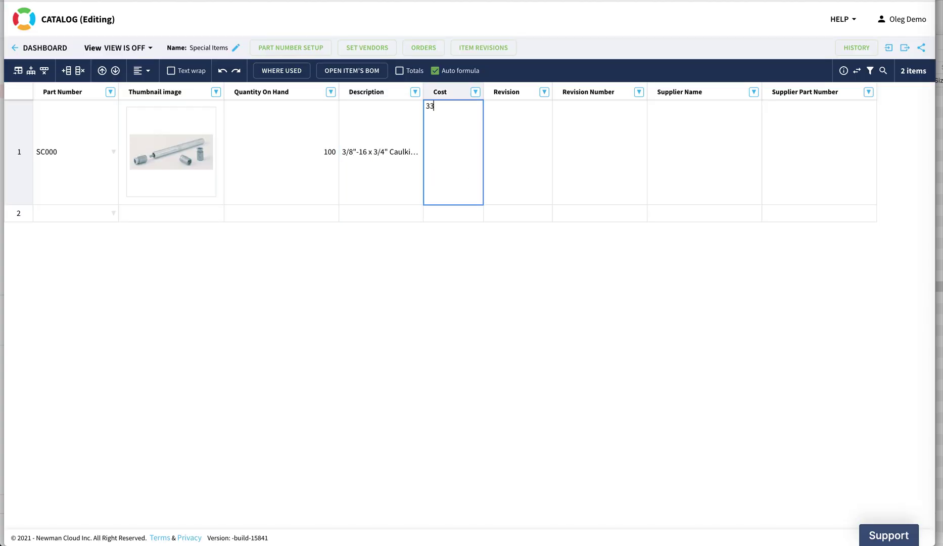
key("Return")
left_click(453, 152)
type("1.2")
key("Tab")
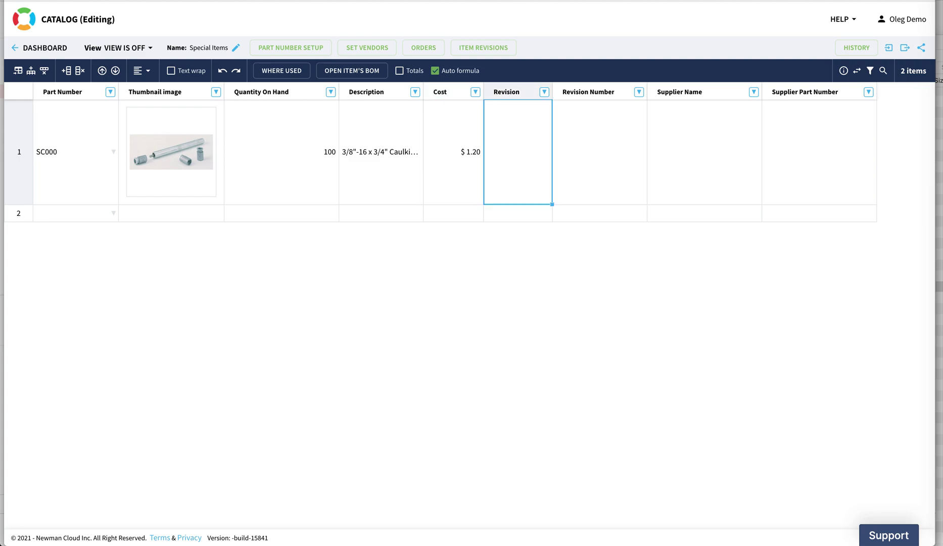
Step: Enter Fastenal as SC000's Supplier Name and add a new catalog row
left_click(677, 156)
type("Fa")
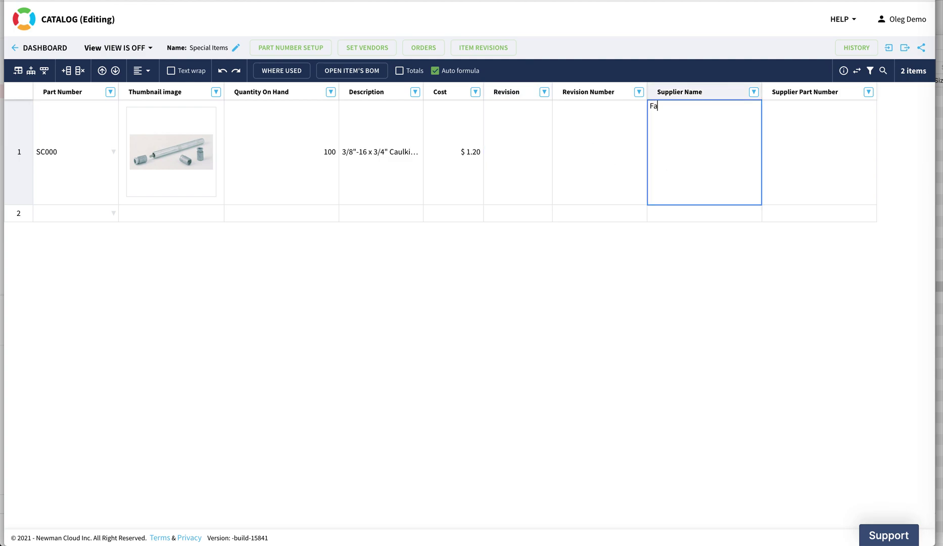
type("stenal")
key("Return")
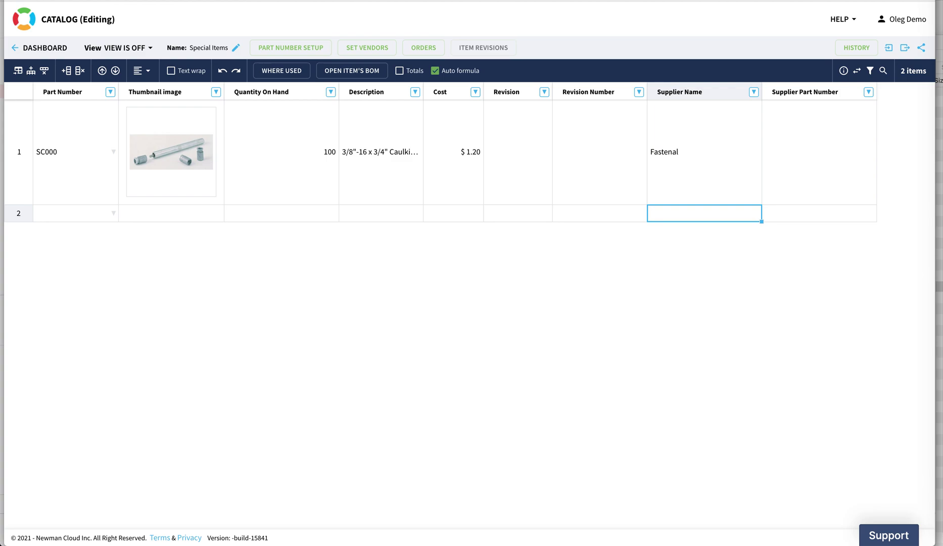
left_click(30, 71)
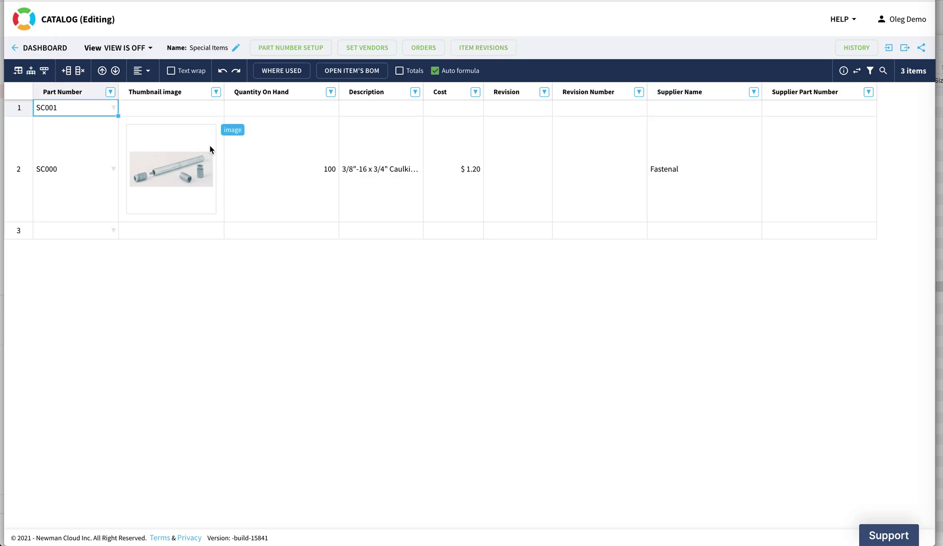
Step: Give row SC001 the description 'Test Assembly' and select that item
left_click(282, 108)
left_click(378, 106)
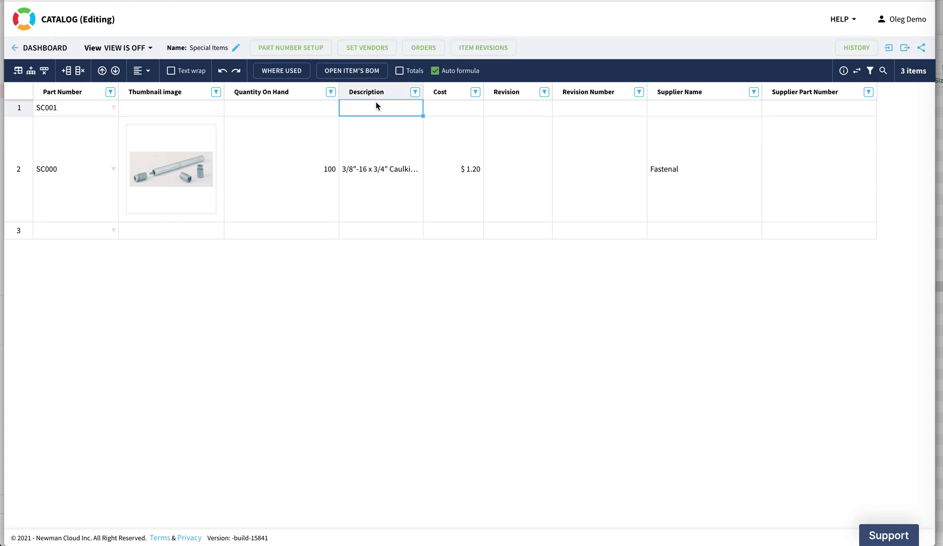
type("Test BOM")
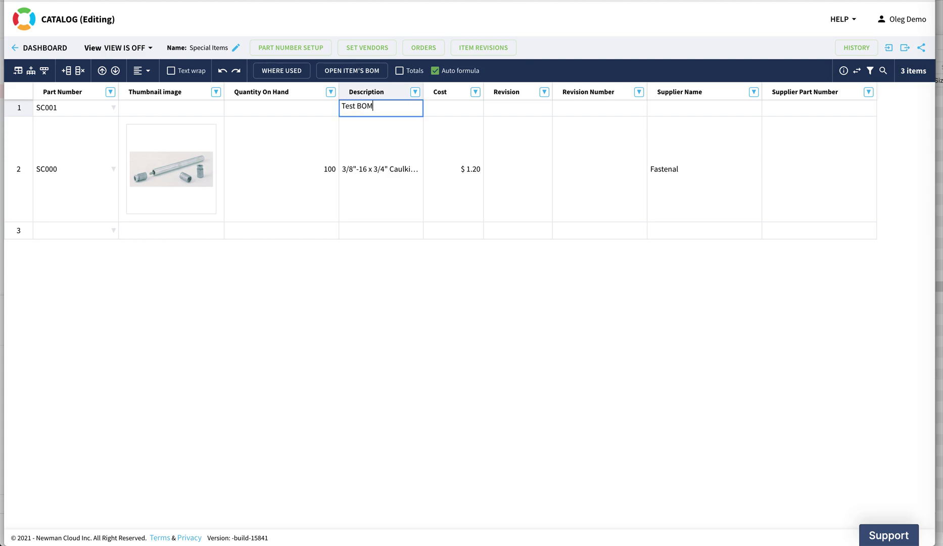
key("BackSpace")
key("BackSpace")
key("BackSpace")
type("Assembly")
key("Return")
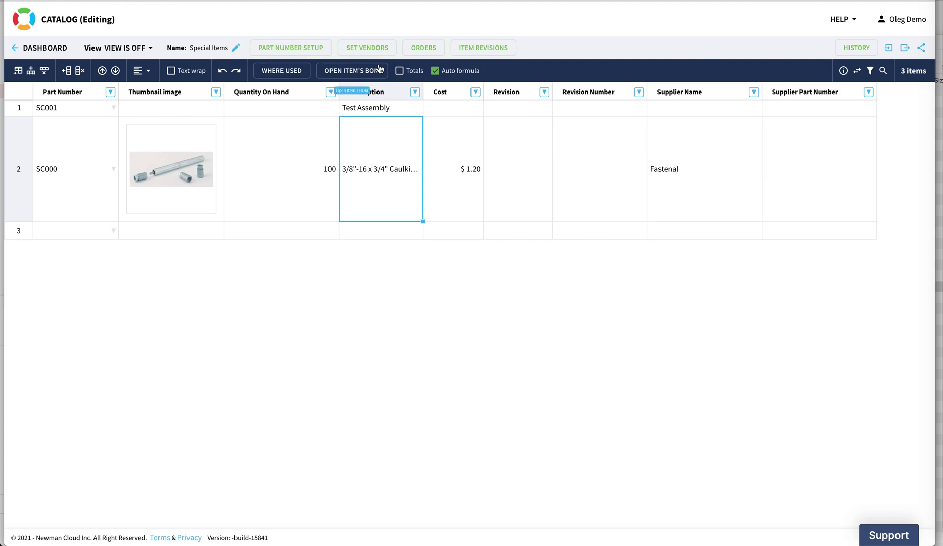
left_click(76, 108)
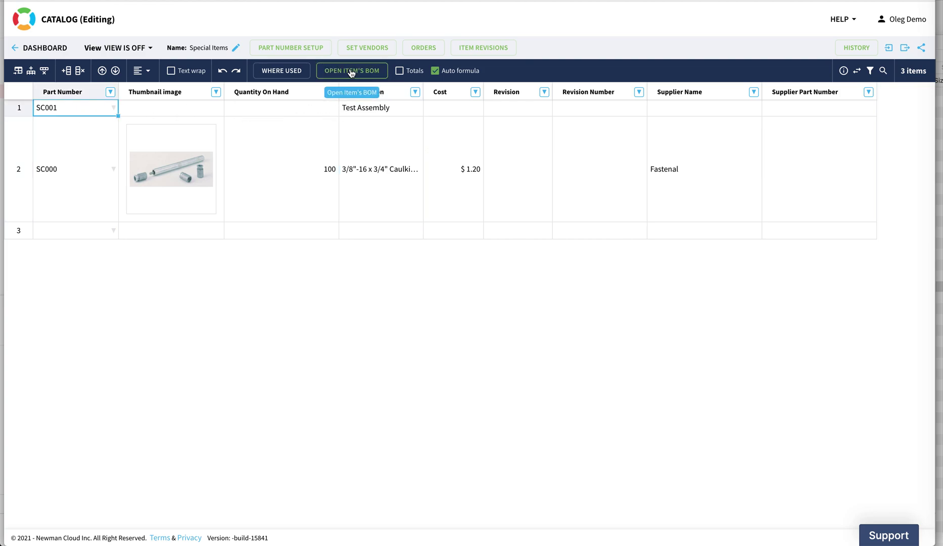
left_click(387, 110)
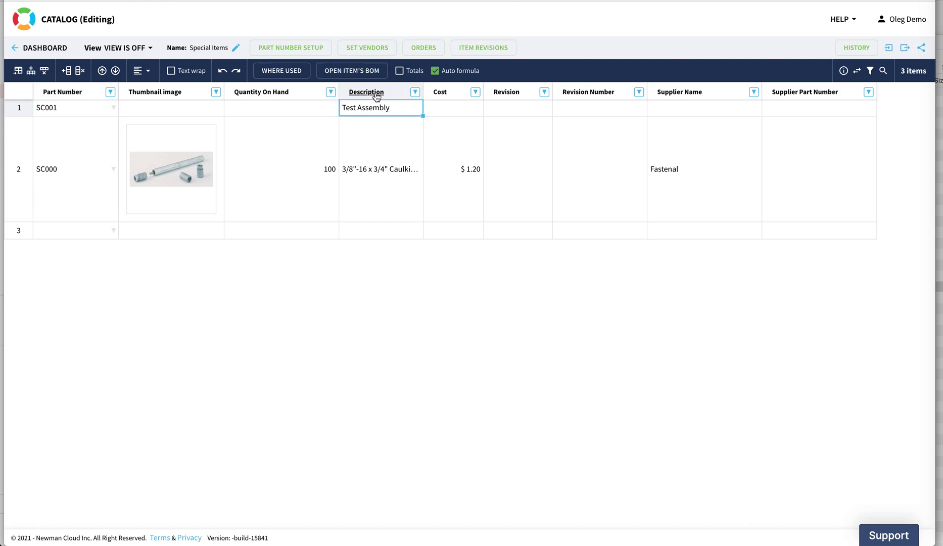
Step: Choose to create the missing BOM for SC001, with the advanced creation options shown
left_click(360, 77)
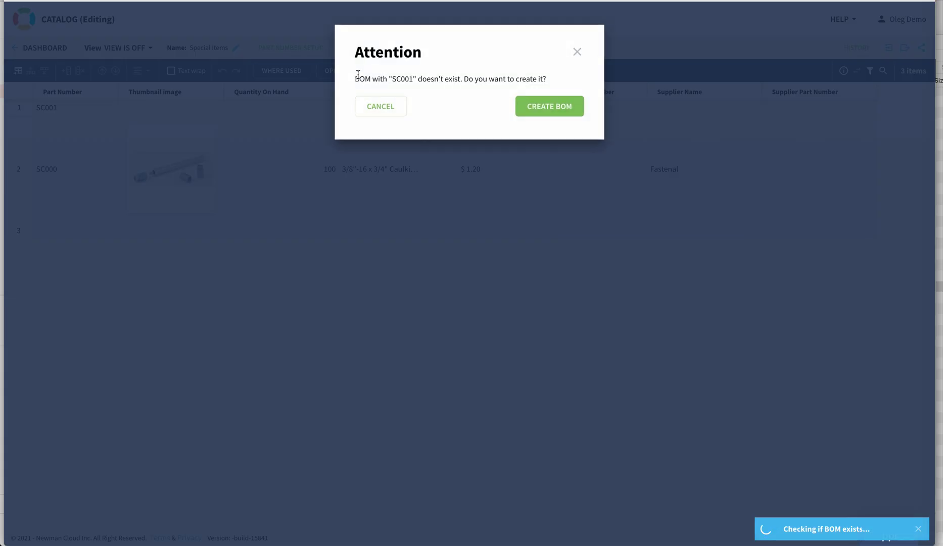
left_click(537, 105)
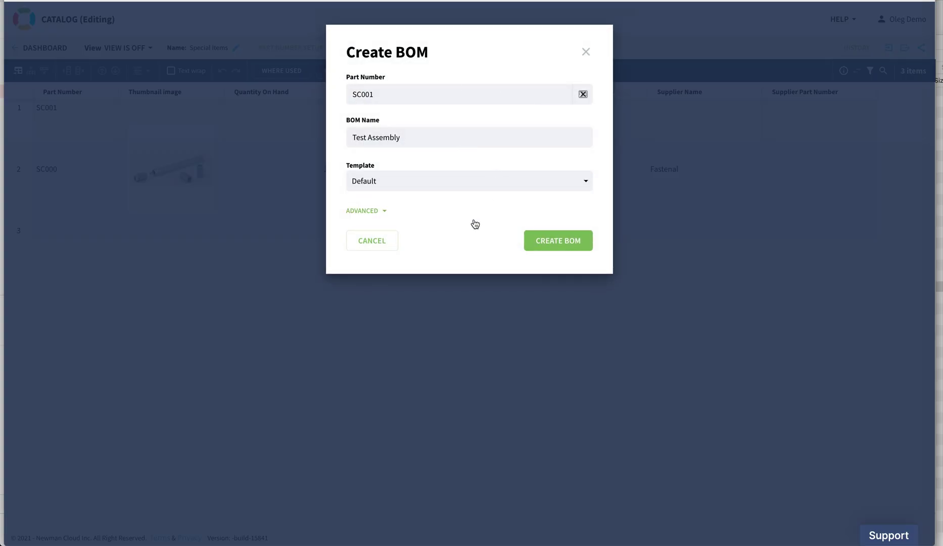
left_click(379, 212)
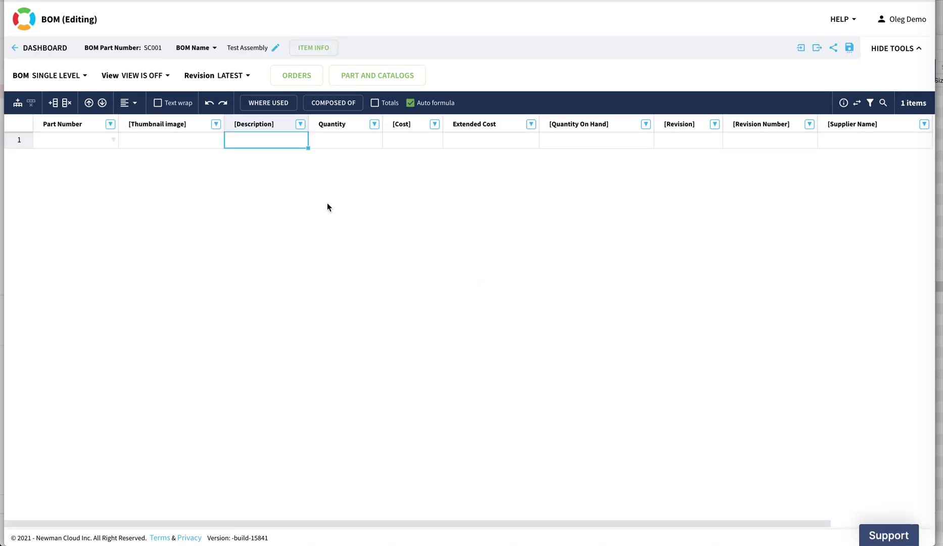
left_click(380, 77)
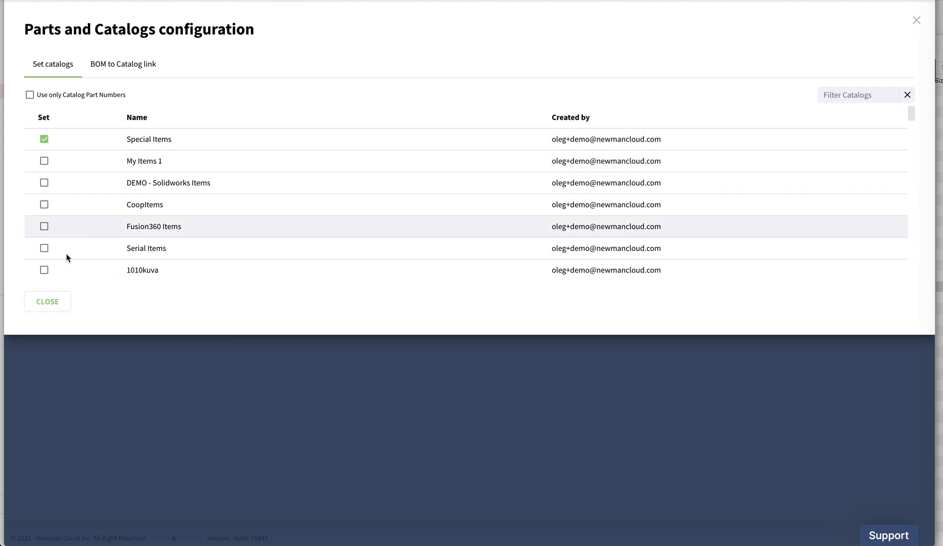
left_click(58, 303)
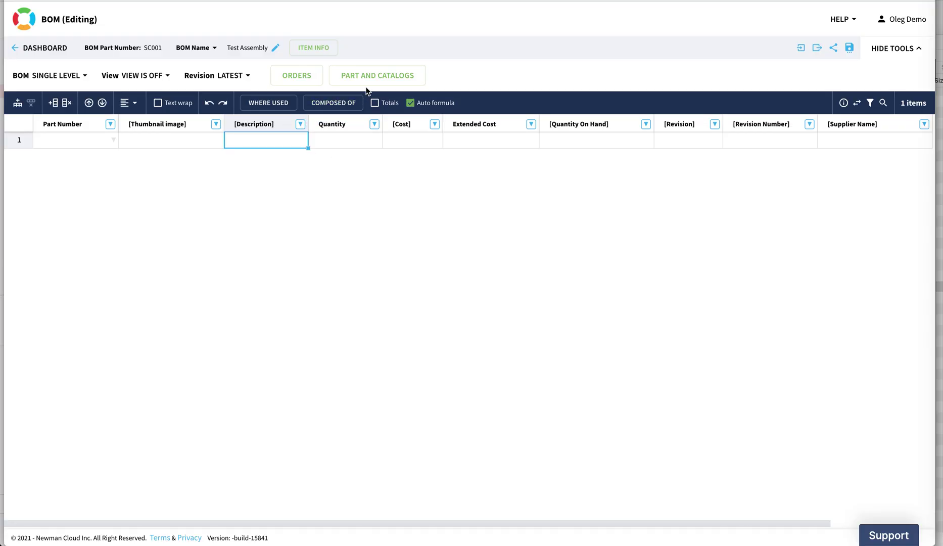
left_click(84, 143)
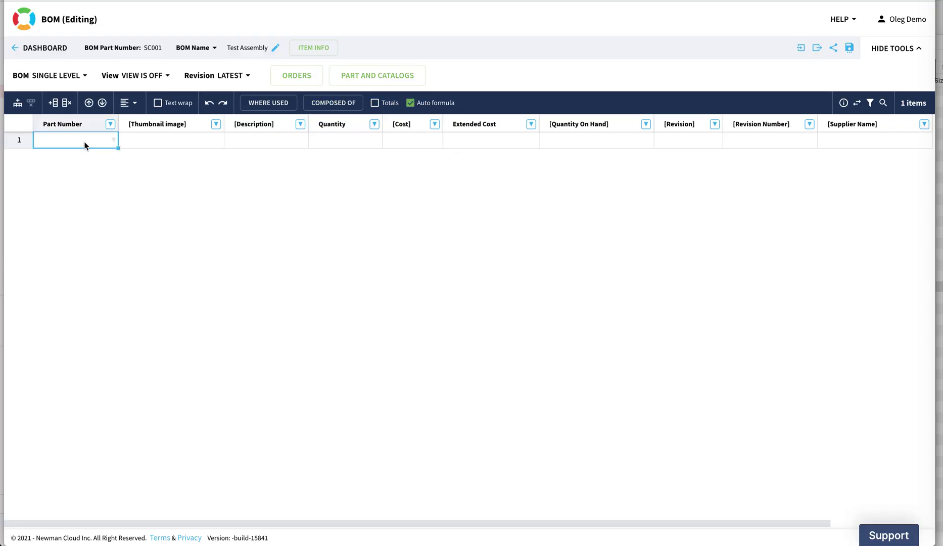
Step: Search the catalogs and insert part SC000, with its $1.20 cost and Fastenal supplier, into row 1
key("Return")
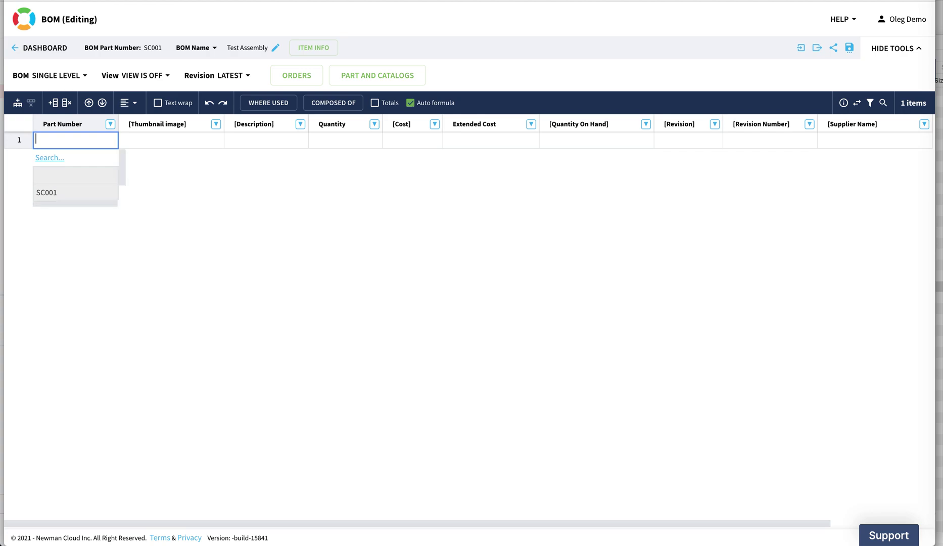
left_click(54, 157)
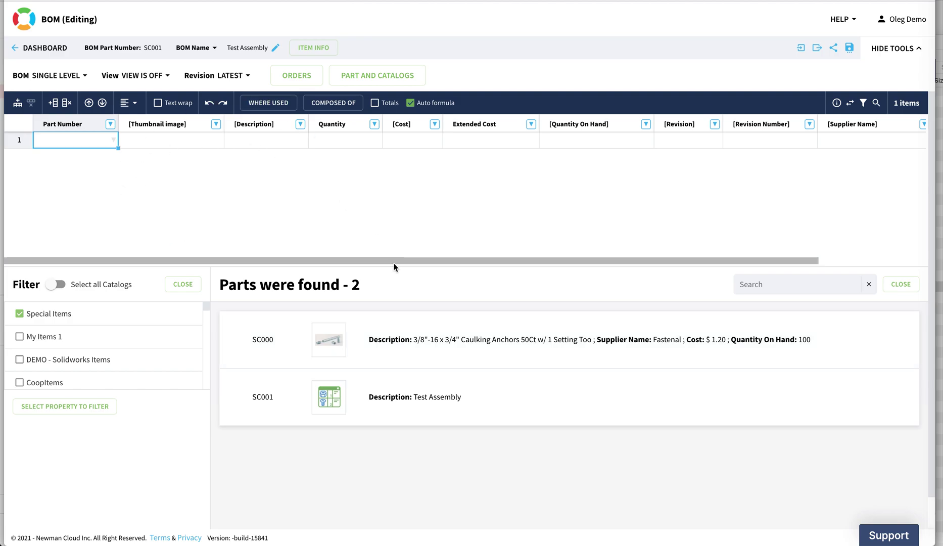
left_click(293, 346)
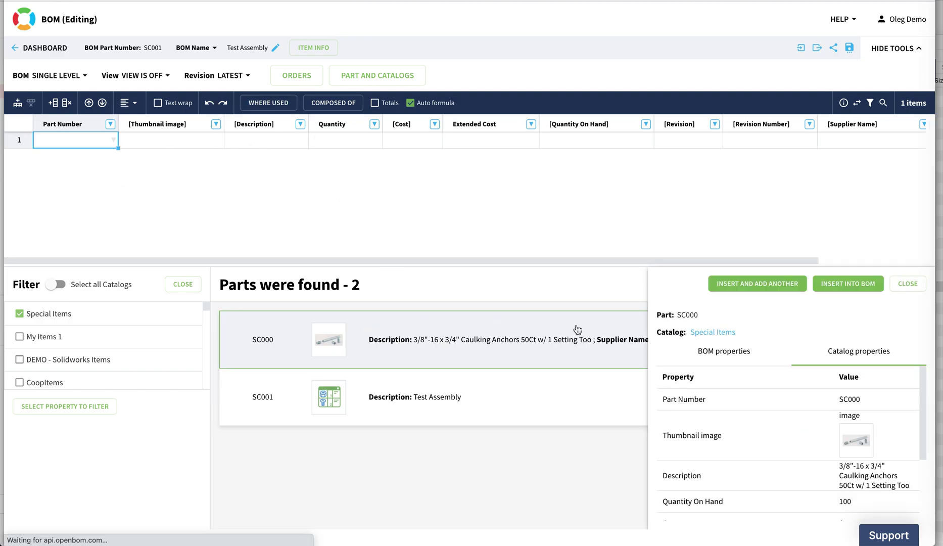
left_click(839, 284)
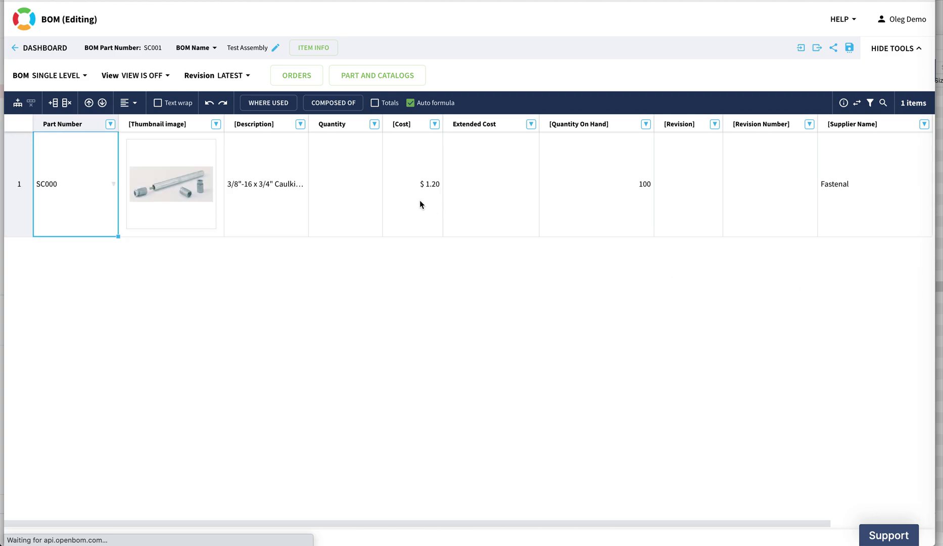
key("ctrl+plus")
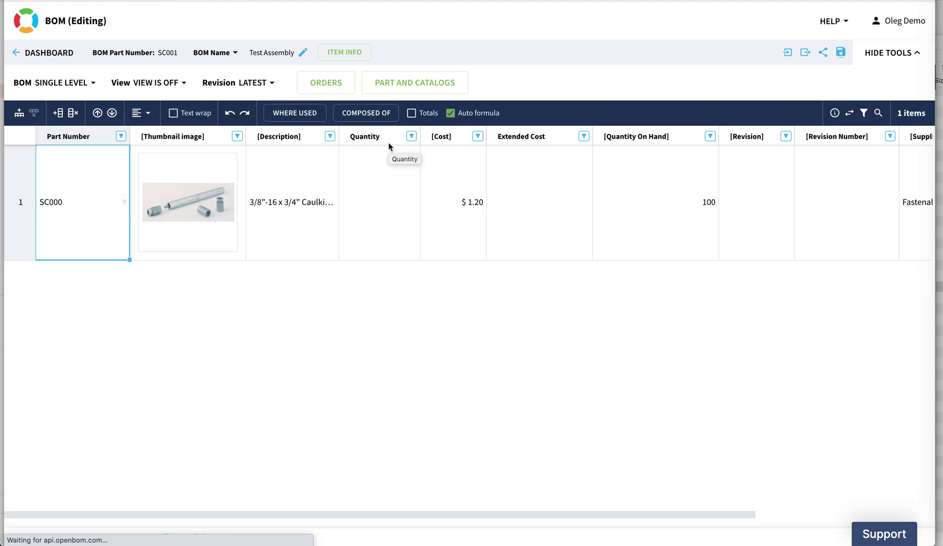
Step: Set SC000's quantity in the Test Assembly BOM to 5
left_click(381, 209)
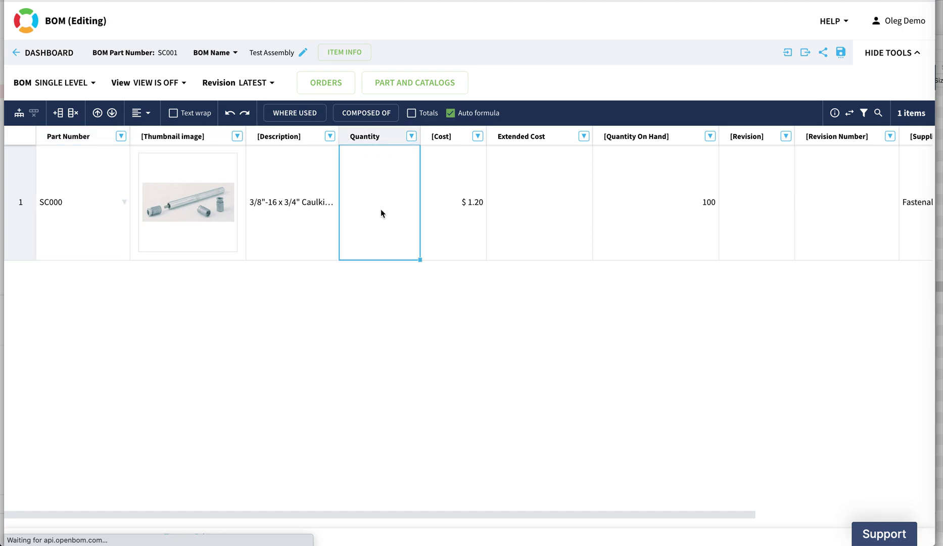
type("5")
key("Tab")
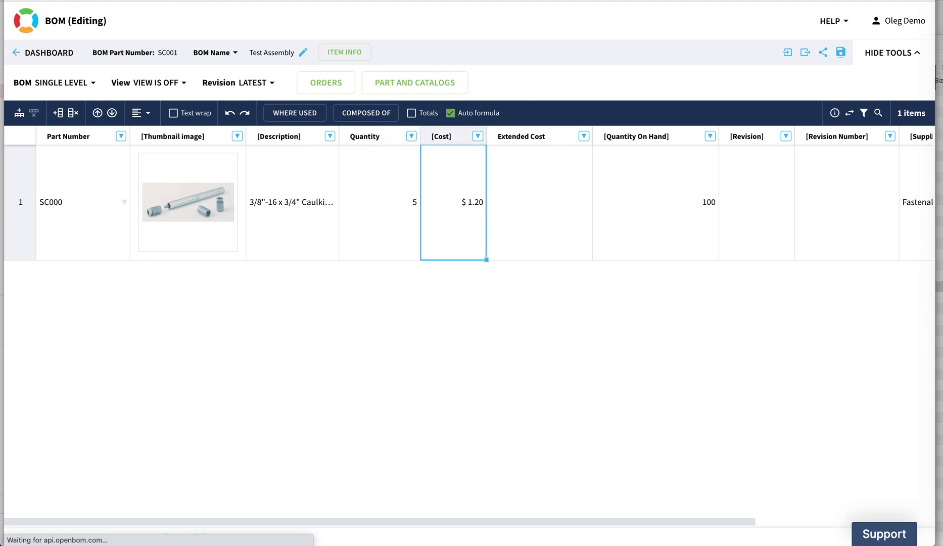
left_click(390, 226)
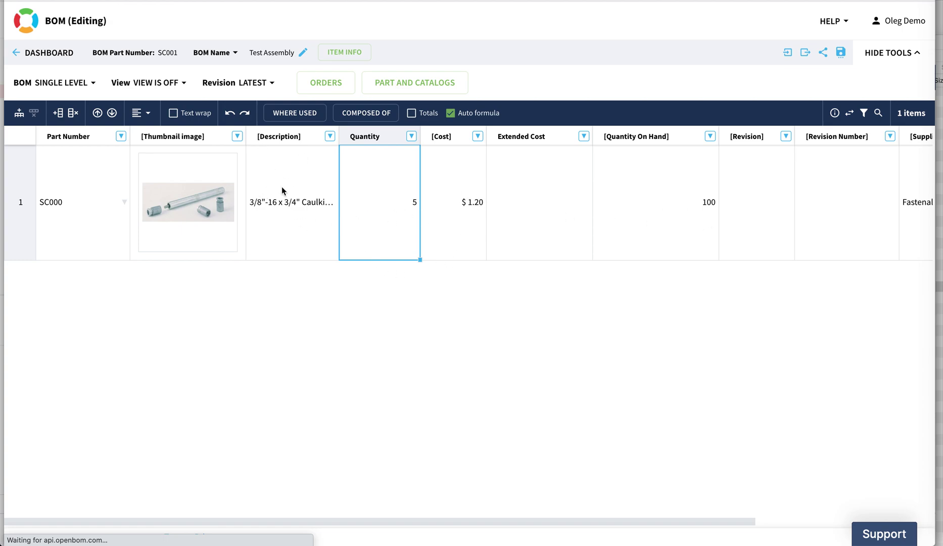
Step: Change SC000's cost from $1.20 to $2.40
left_click(465, 211)
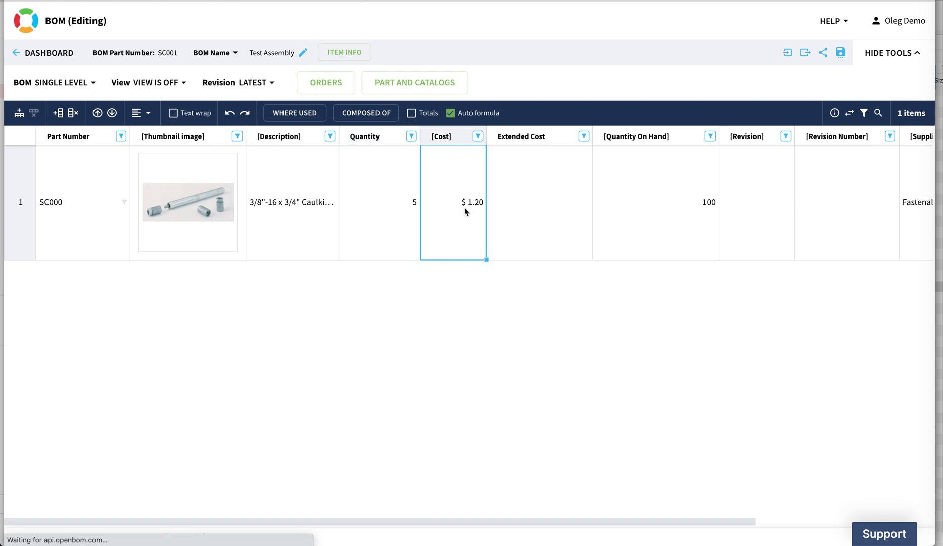
type("2.4")
key("Tab")
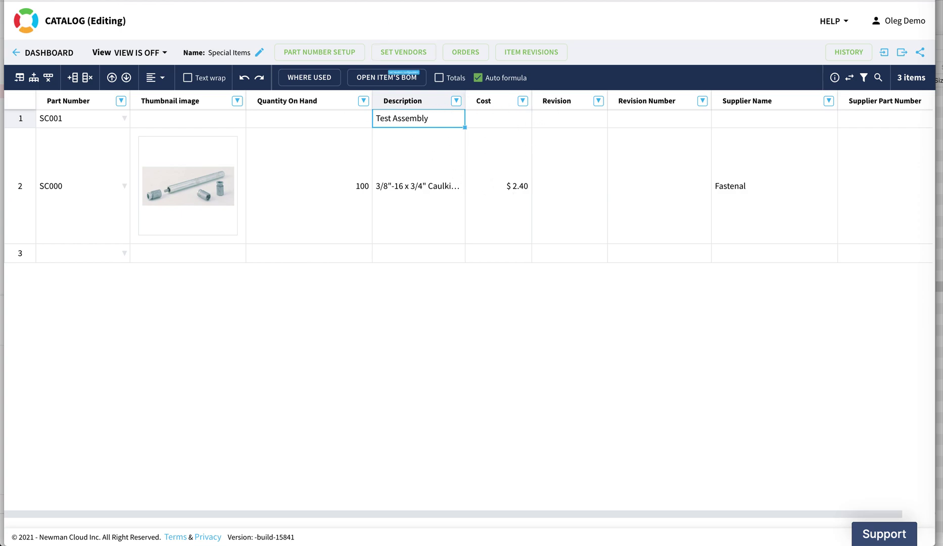
left_click(387, 77)
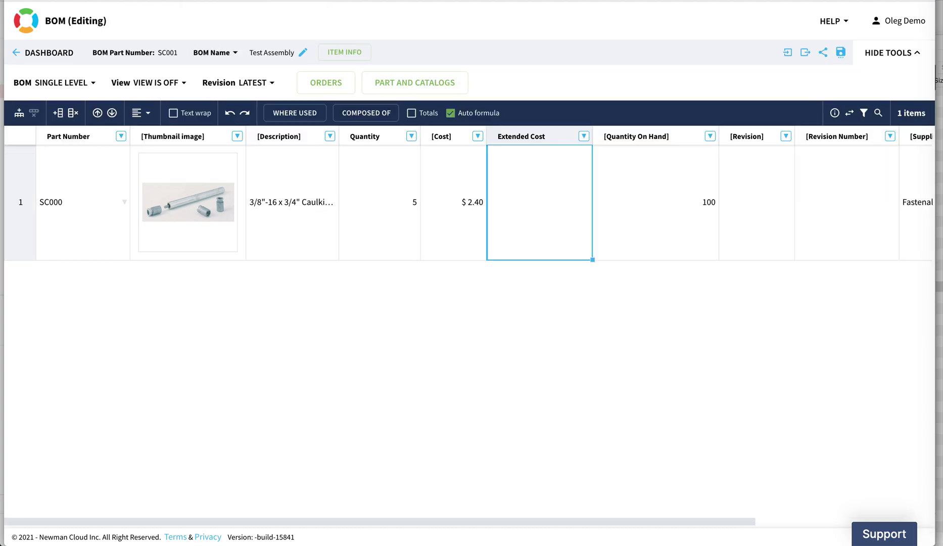